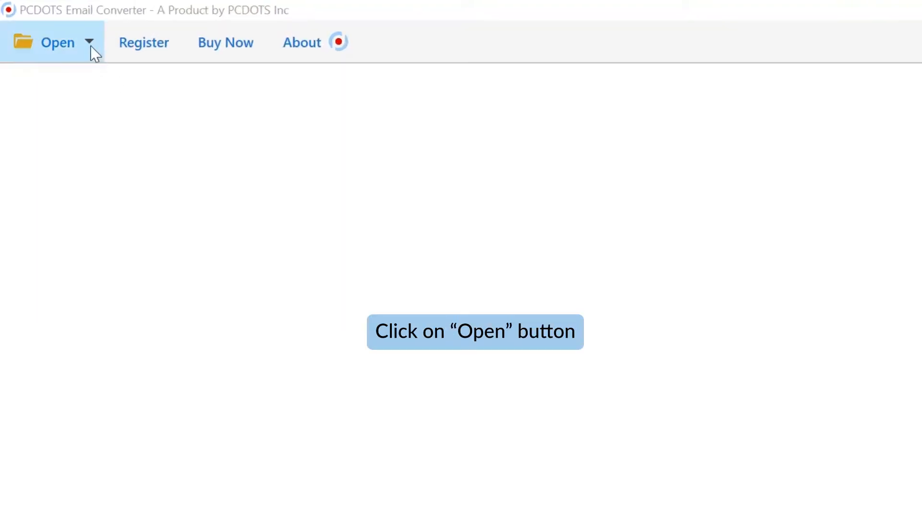
Load the configured Outlook data file (OST) from the Outlook Data Files sources.
{"action": "left_click", "coordinate": [90, 47]}
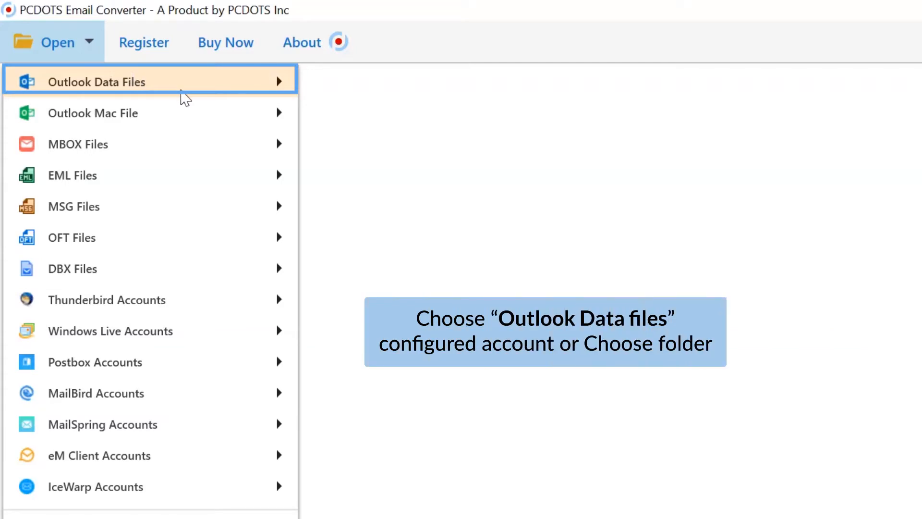
{"action": "left_click", "coordinate": [181, 90]}
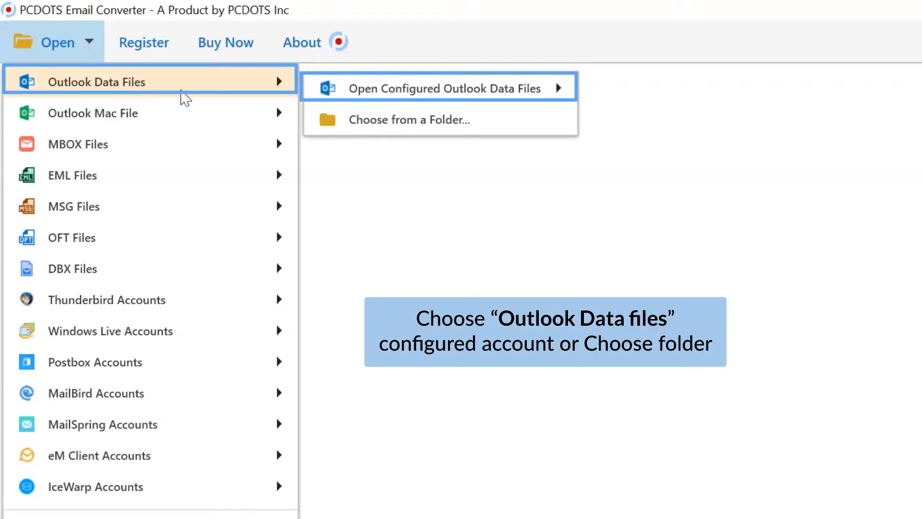
{"action": "mouse_move", "coordinate": [380, 95]}
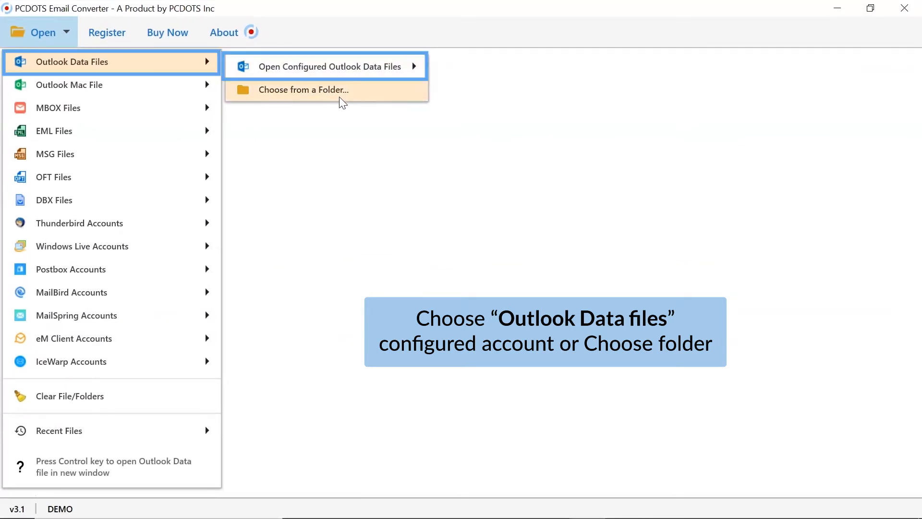
{"action": "mouse_move", "coordinate": [352, 79]}
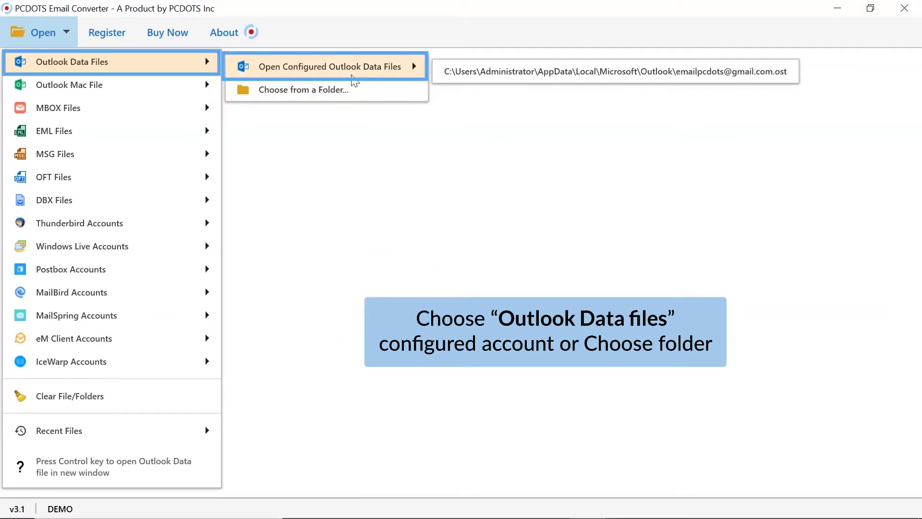
{"action": "left_click", "coordinate": [540, 77]}
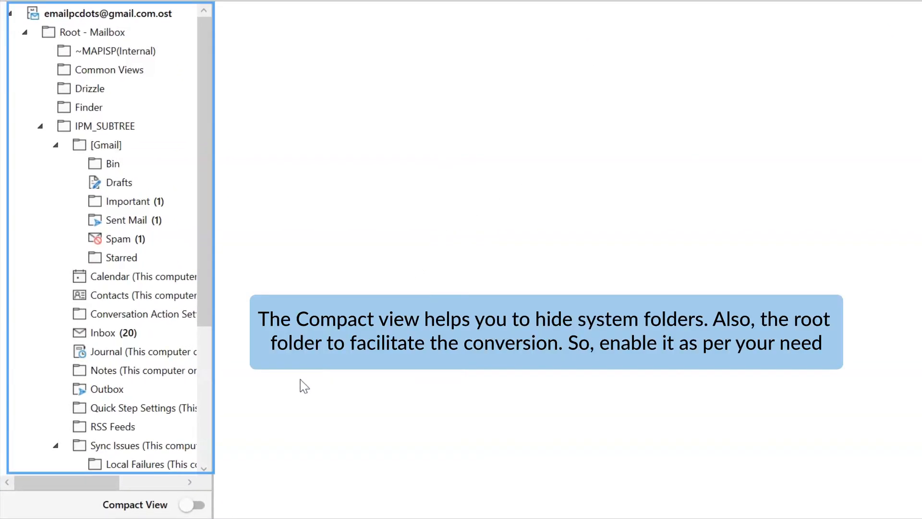
Try Compact View on the mailbox folder tree, then restore the full folder structure.
{"action": "left_click", "coordinate": [188, 509]}
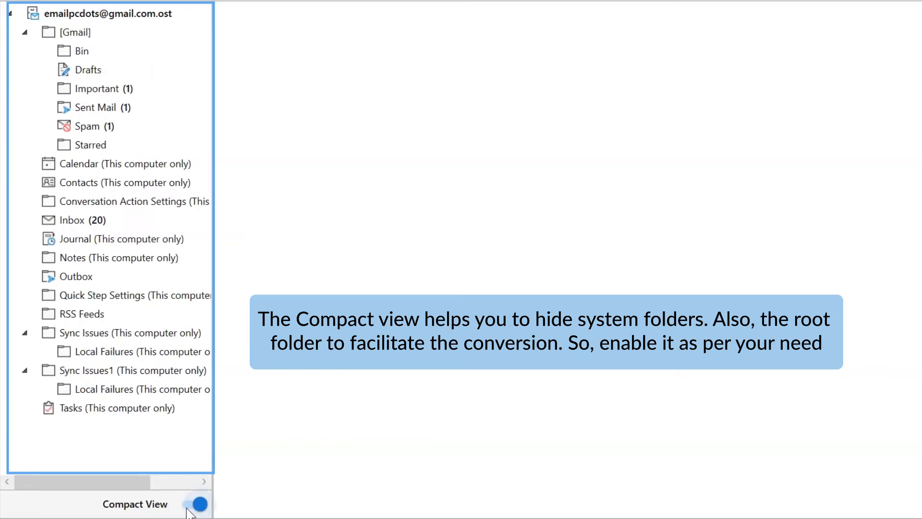
{"action": "left_click", "coordinate": [188, 509]}
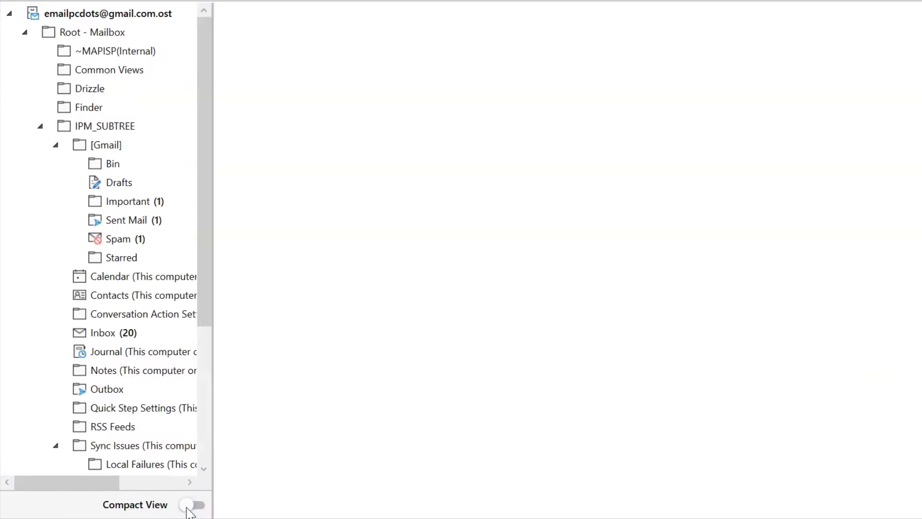
Preview the Inbox messages "Current ASR Ranking Points" and "Fwd: OFT Files", and open the latter's first OFT attachment.
{"action": "left_click", "coordinate": [109, 339]}
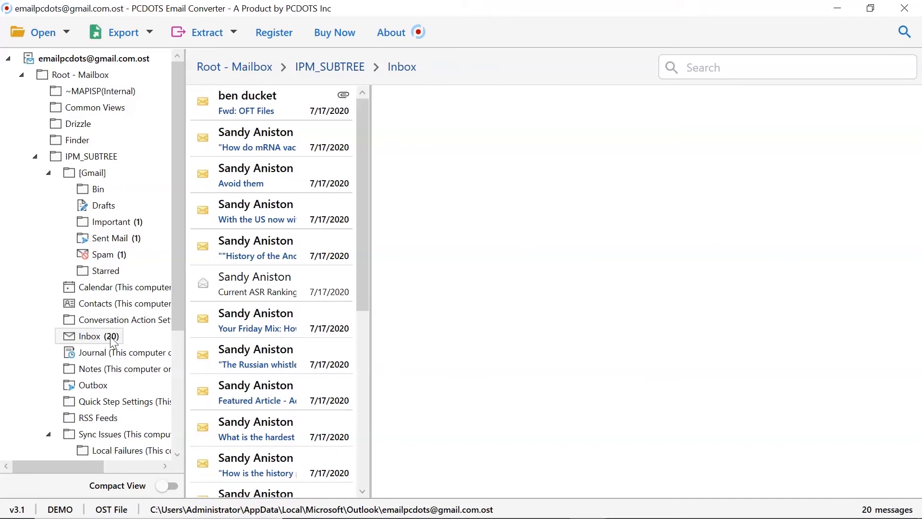
{"action": "left_click", "coordinate": [240, 294]}
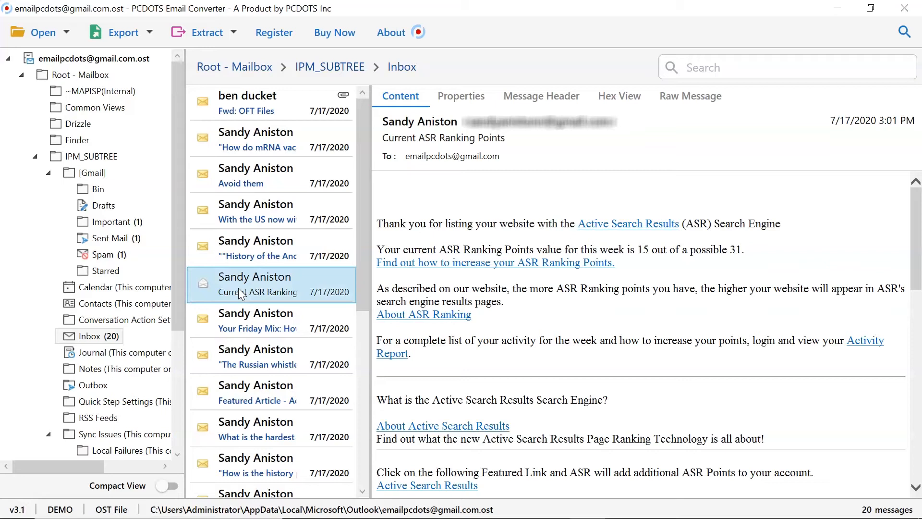
{"action": "left_click", "coordinate": [208, 103]}
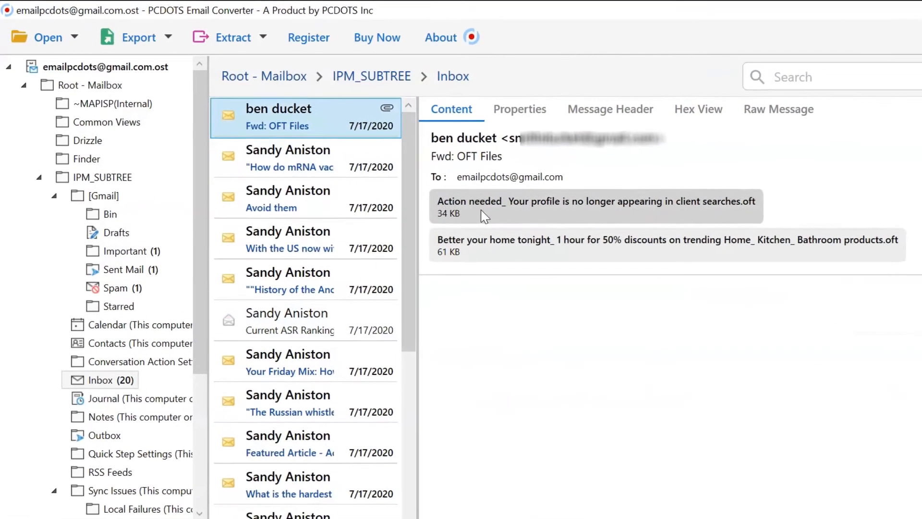
{"action": "right_click", "coordinate": [481, 212]}
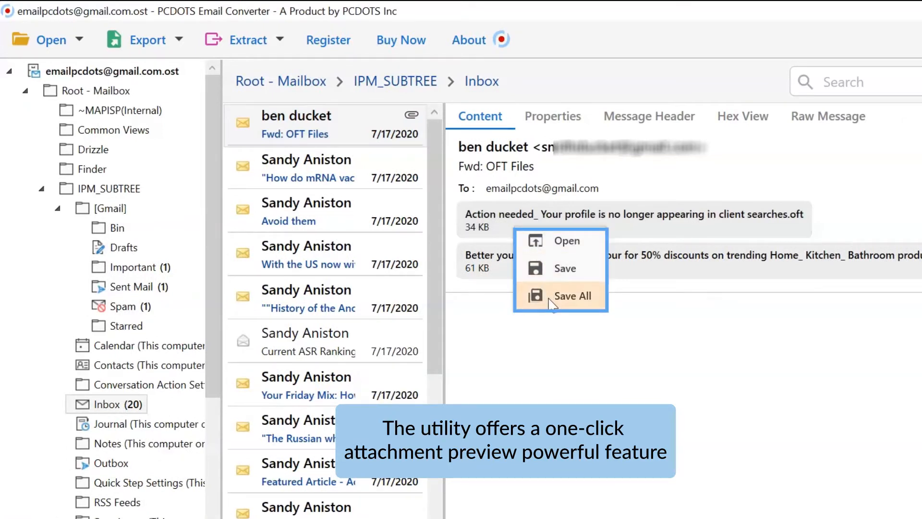
{"action": "left_click", "coordinate": [539, 241]}
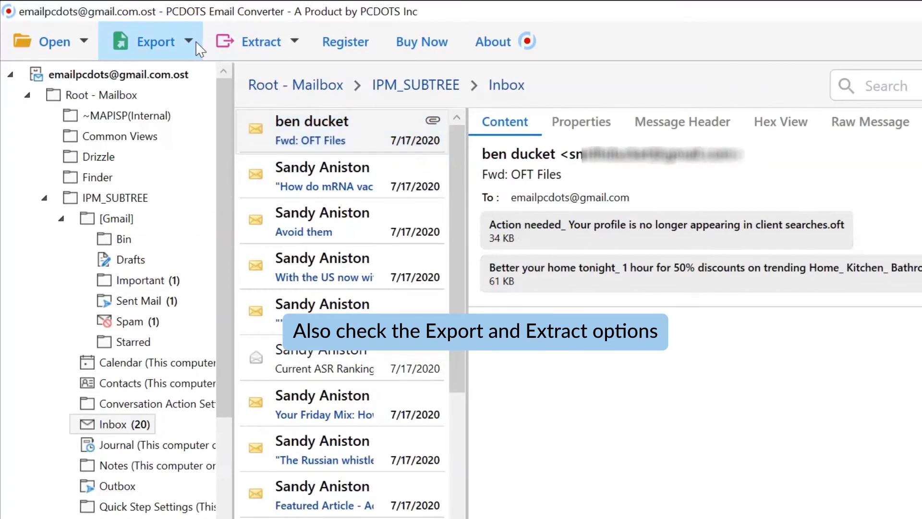
Review the available export formats and the available extraction options.
{"action": "left_click", "coordinate": [195, 41]}
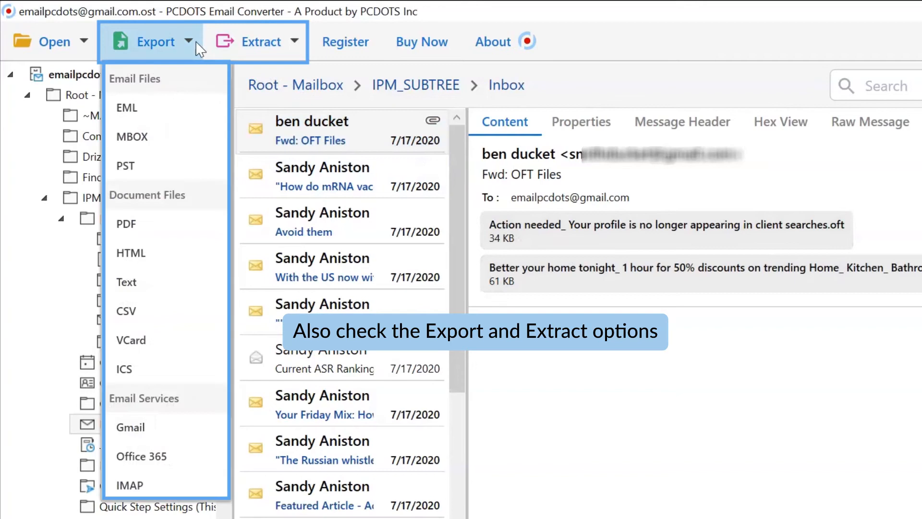
{"action": "left_click", "coordinate": [195, 41]}
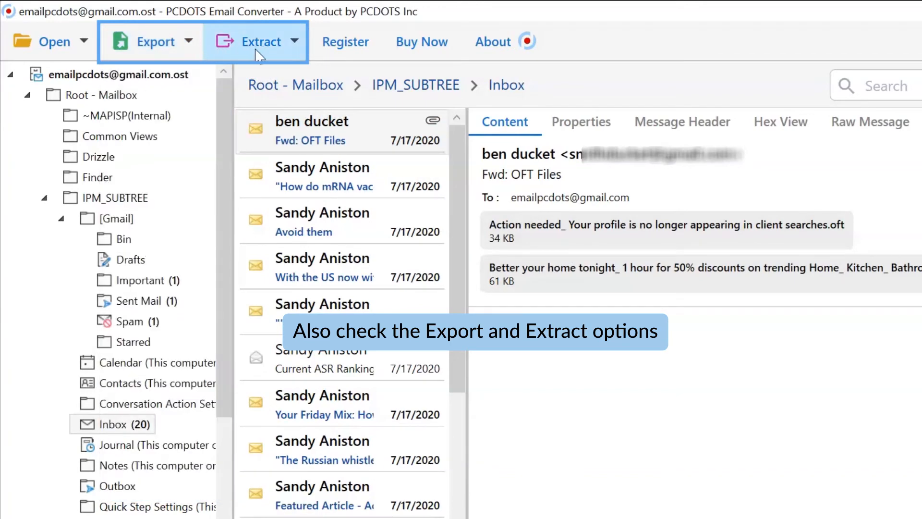
{"action": "left_click", "coordinate": [298, 49]}
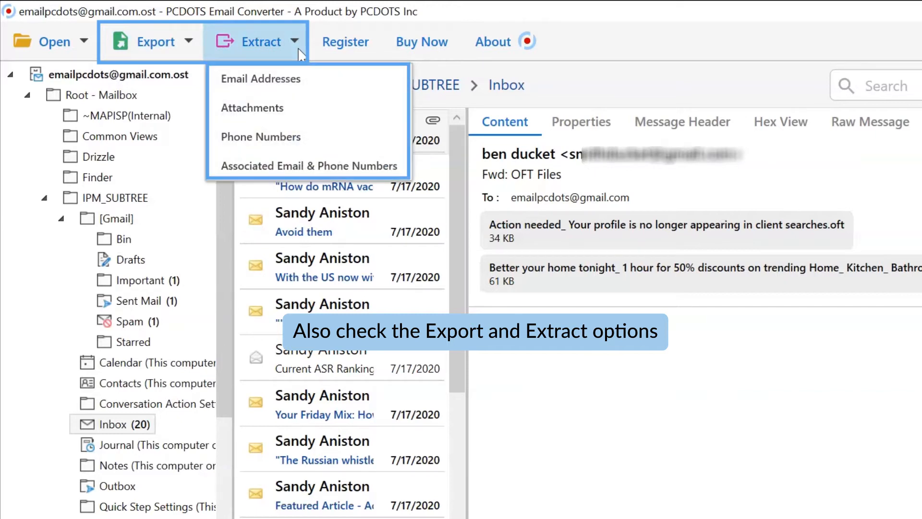
{"action": "left_click", "coordinate": [298, 48]}
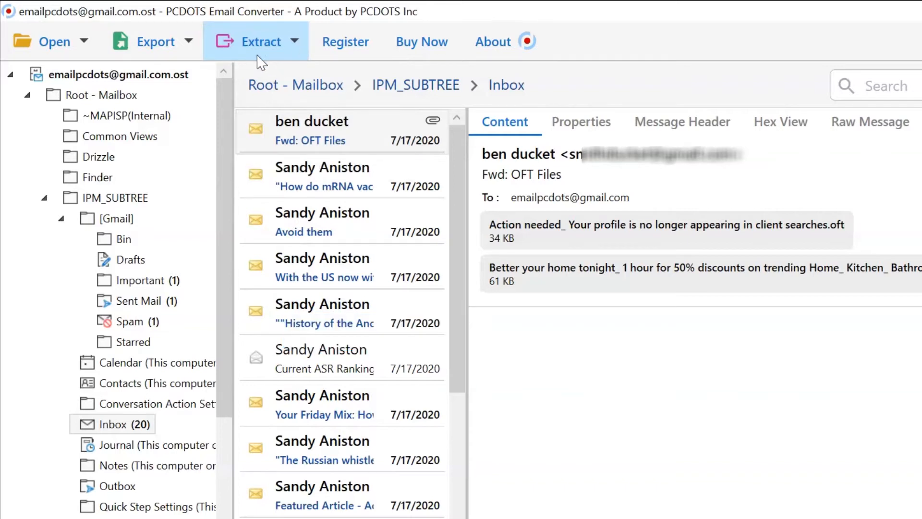
Choose HTML as the export format and exclude the Bin, Drafts and Conversation Action Settings folders.
{"action": "left_click", "coordinate": [190, 50]}
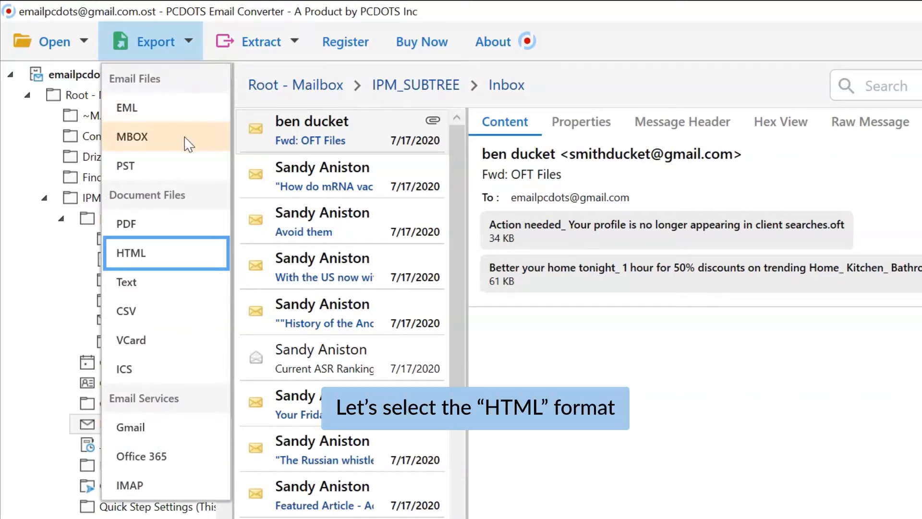
{"action": "left_click", "coordinate": [189, 255]}
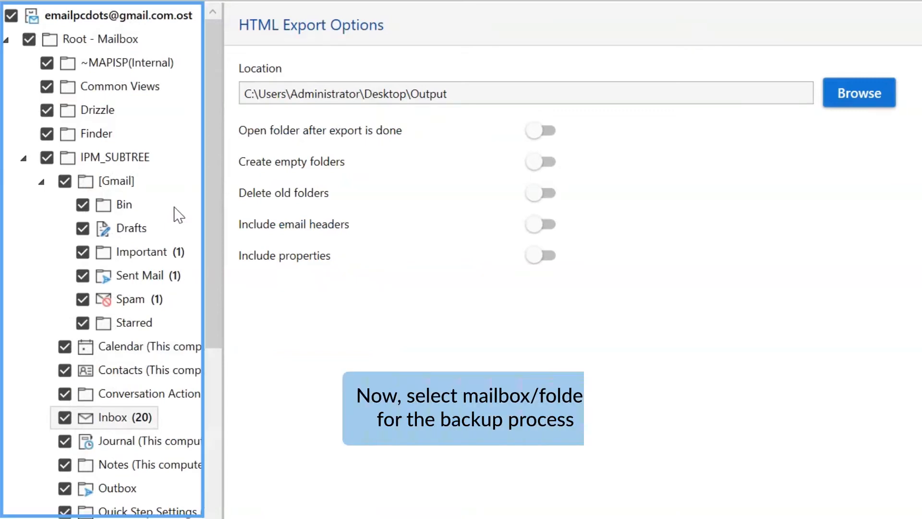
{"action": "left_click", "coordinate": [83, 205]}
{"action": "left_click", "coordinate": [84, 231]}
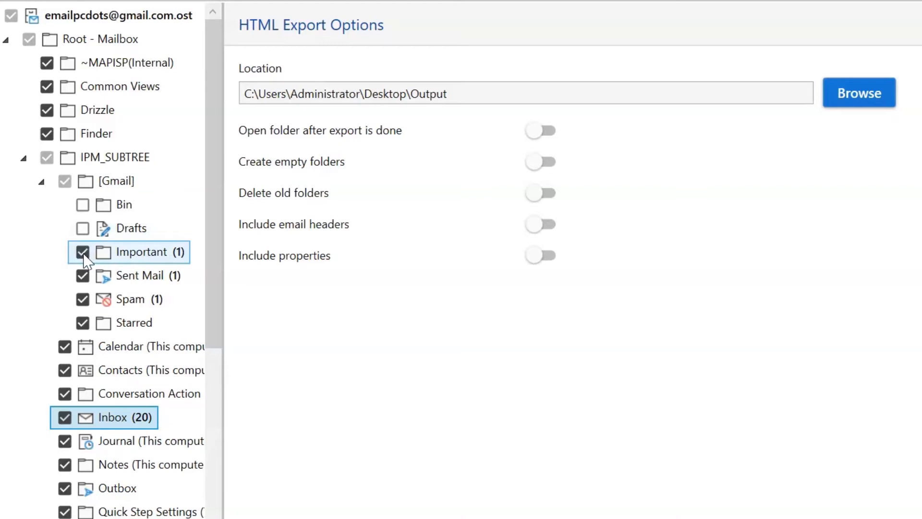
{"action": "left_click", "coordinate": [65, 395]}
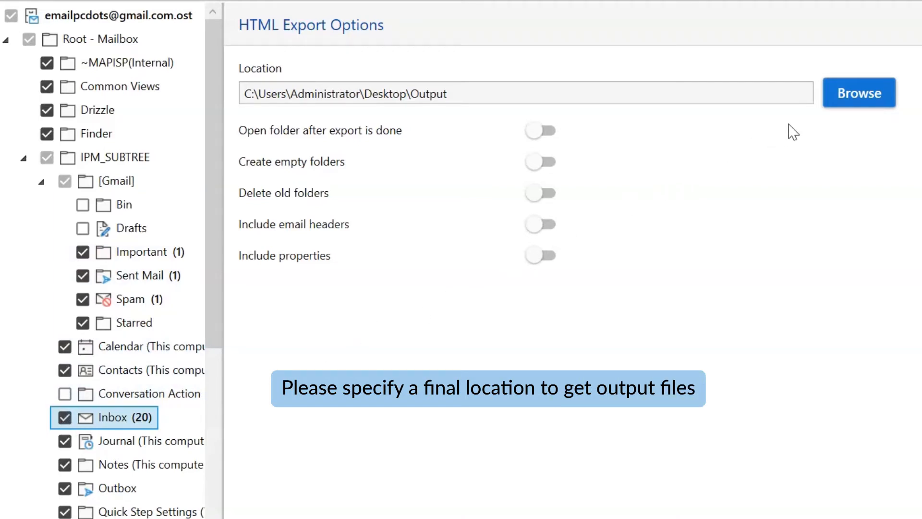
Set the export location to the folder named after the mailbox inside Desktop\Output.
{"action": "left_click", "coordinate": [854, 105]}
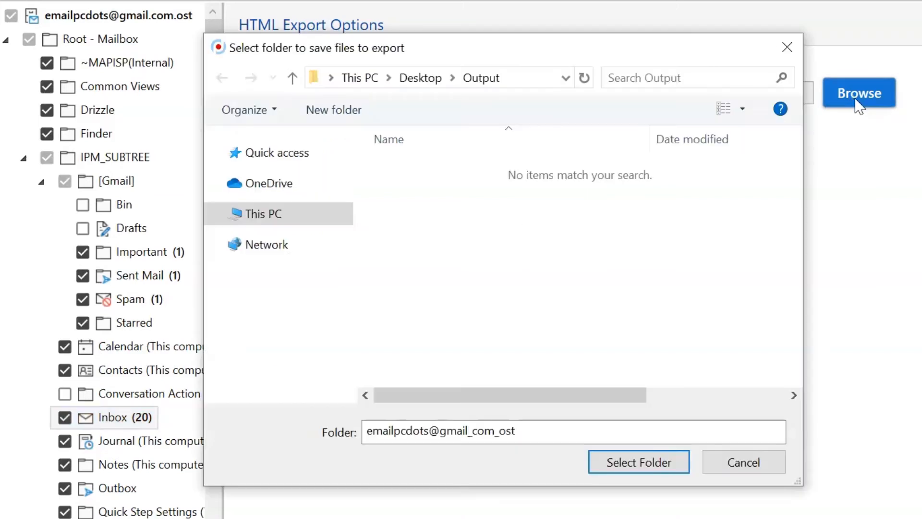
{"action": "left_click", "coordinate": [660, 470]}
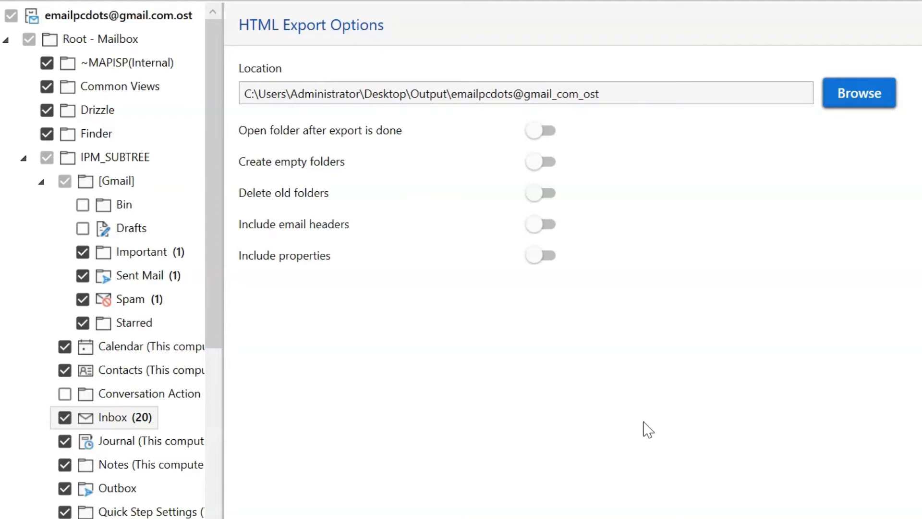
Try the HTML export options for opening the folder, empty folders, old folders, email headers and properties, leaving them all off.
{"action": "left_click", "coordinate": [535, 139]}
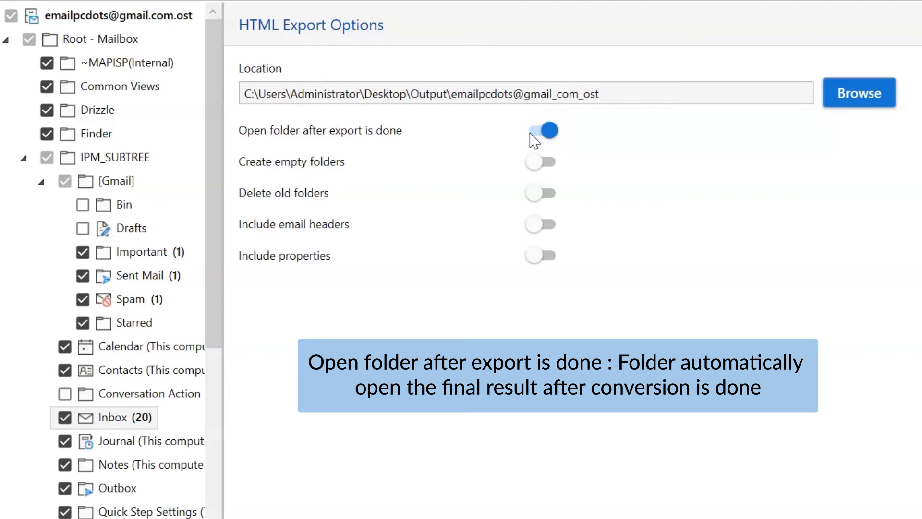
{"action": "left_click", "coordinate": [531, 134]}
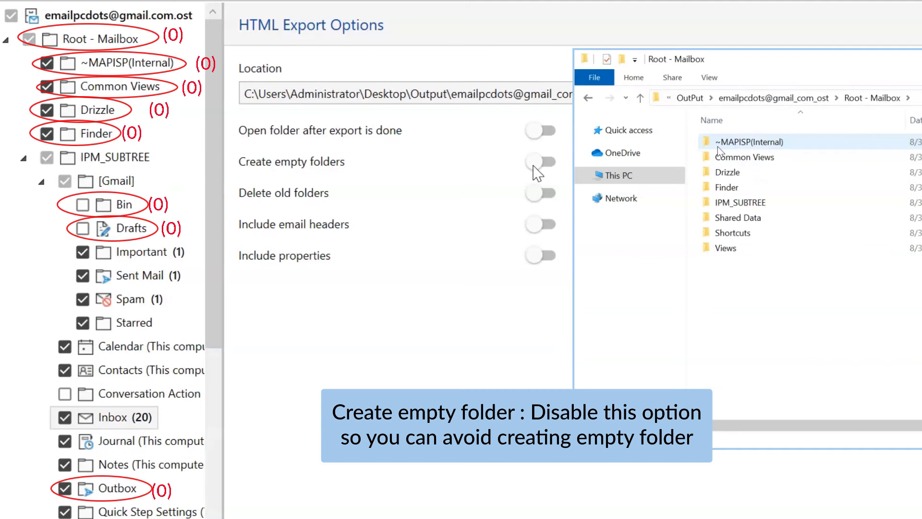
{"action": "left_click", "coordinate": [537, 162]}
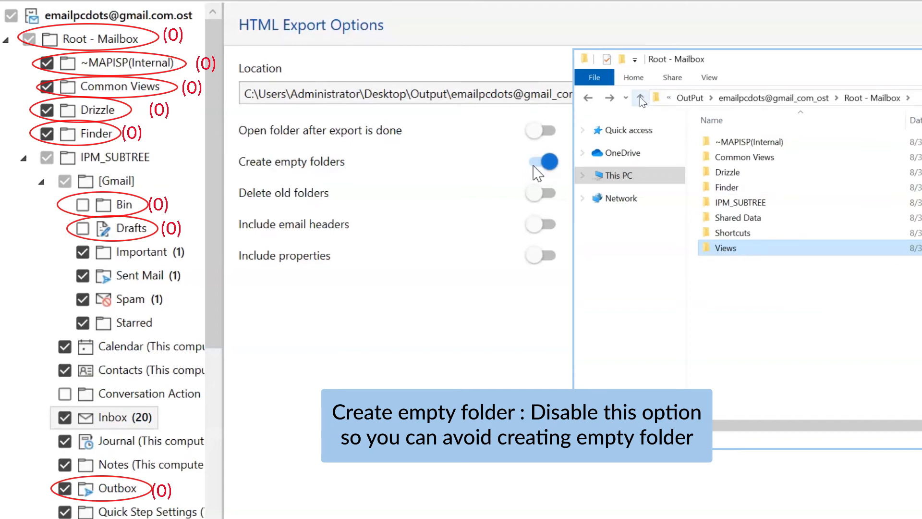
{"action": "left_click", "coordinate": [534, 166]}
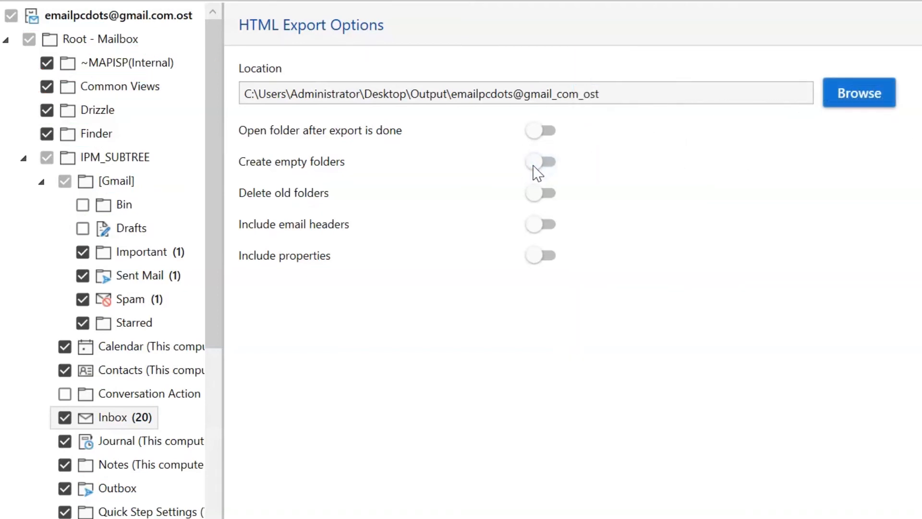
{"action": "left_click", "coordinate": [530, 196]}
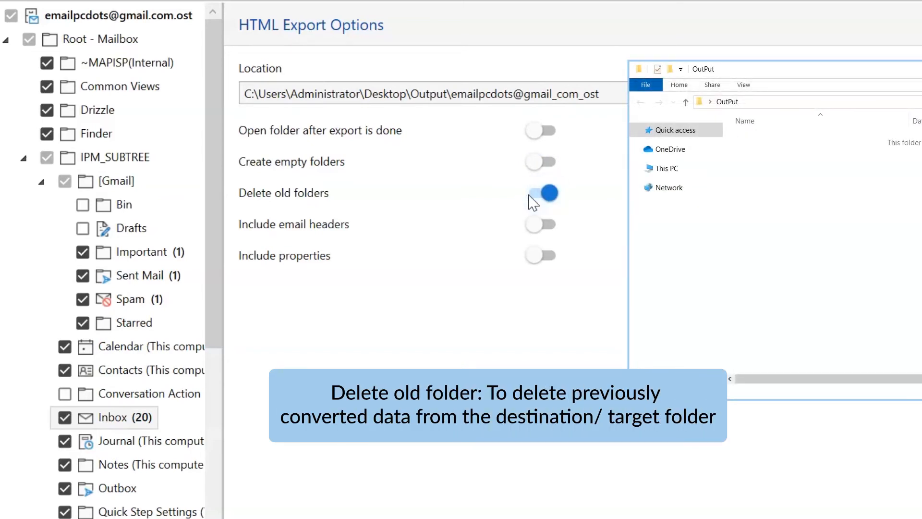
{"action": "left_click", "coordinate": [530, 195]}
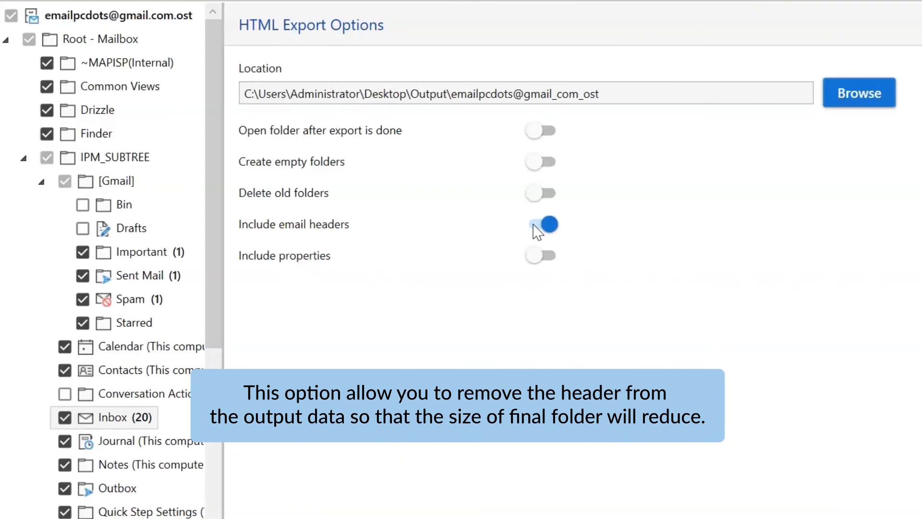
{"action": "left_click", "coordinate": [537, 227]}
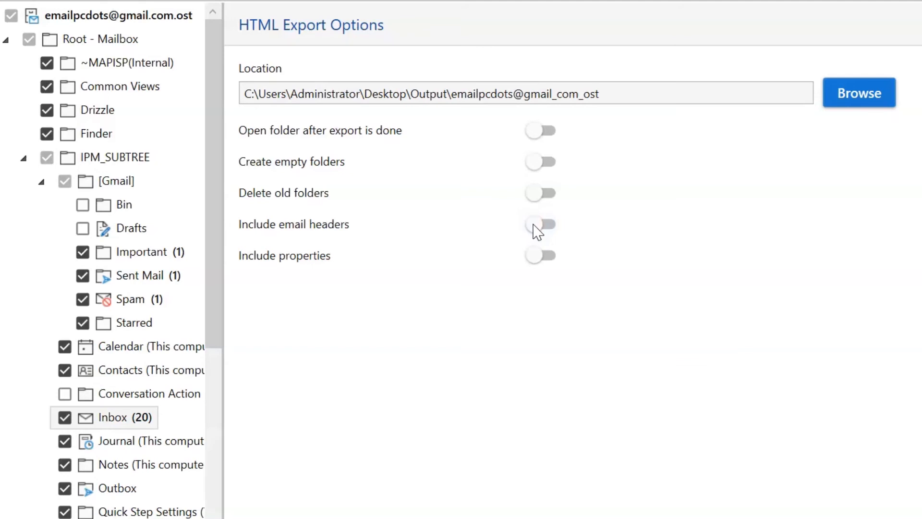
{"action": "left_click", "coordinate": [538, 256]}
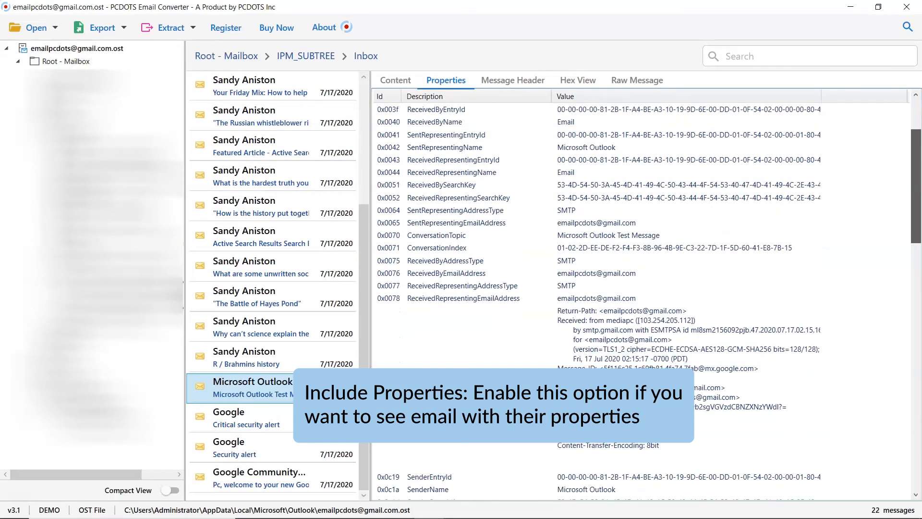
{"action": "left_click_drag", "start_coordinate": [916, 186], "coordinate": [916, 162]}
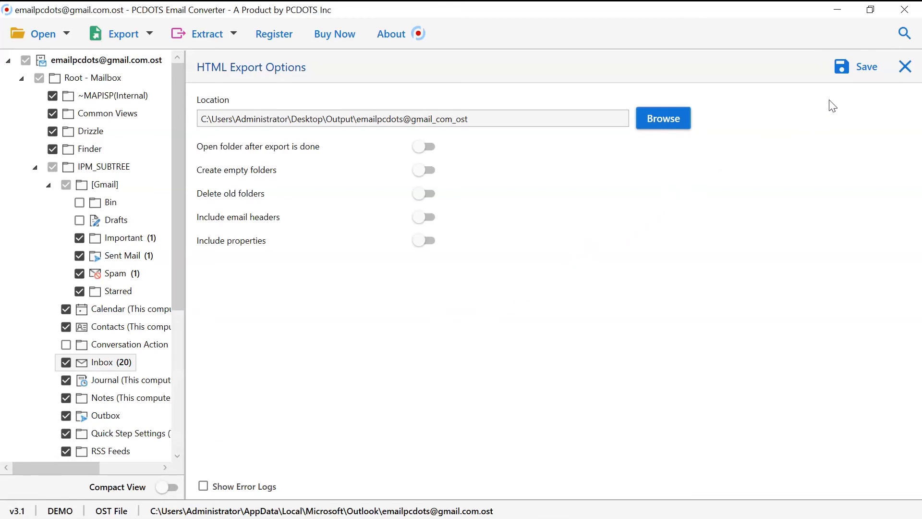
Run the HTML export of the selected mailbox folders and dismiss the demo edition notice.
{"action": "left_click", "coordinate": [857, 72]}
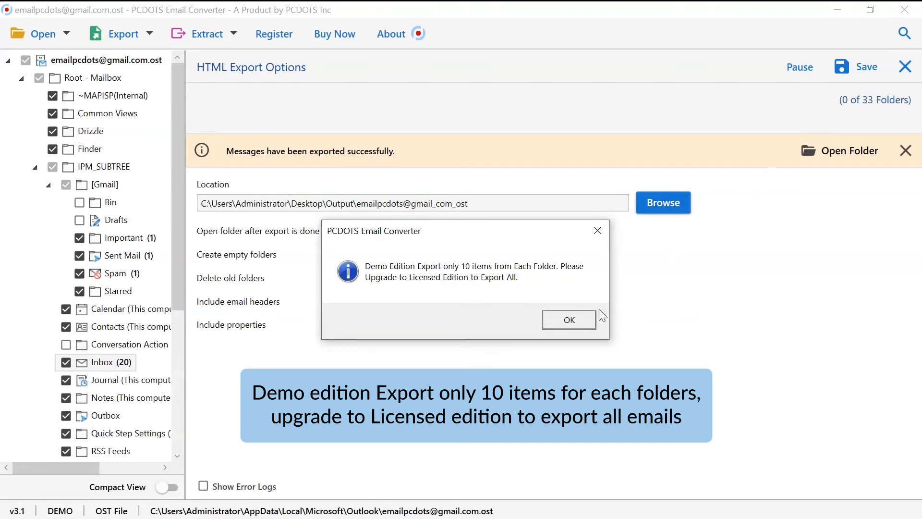
{"action": "left_click", "coordinate": [581, 330]}
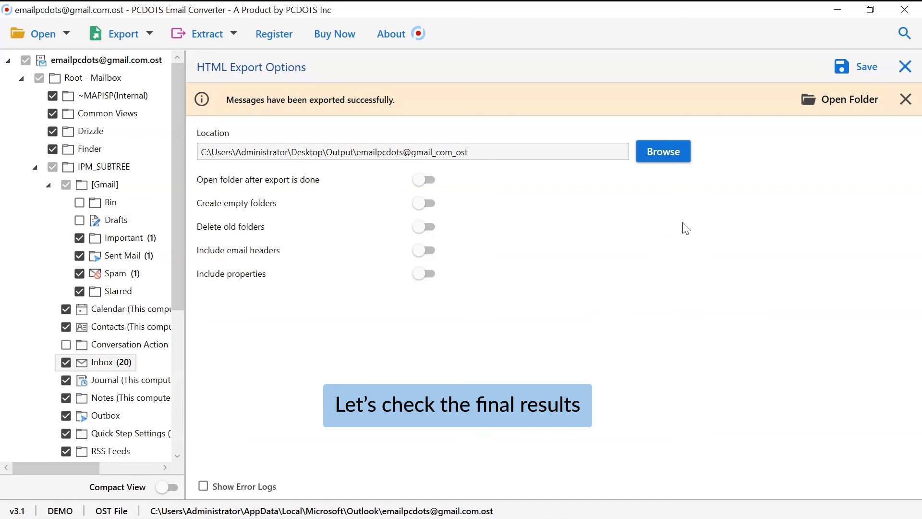
Open the export's output folder and browse through Root - Mailbox and IPM_SUBTREE to the Inbox files.
{"action": "left_click", "coordinate": [833, 108]}
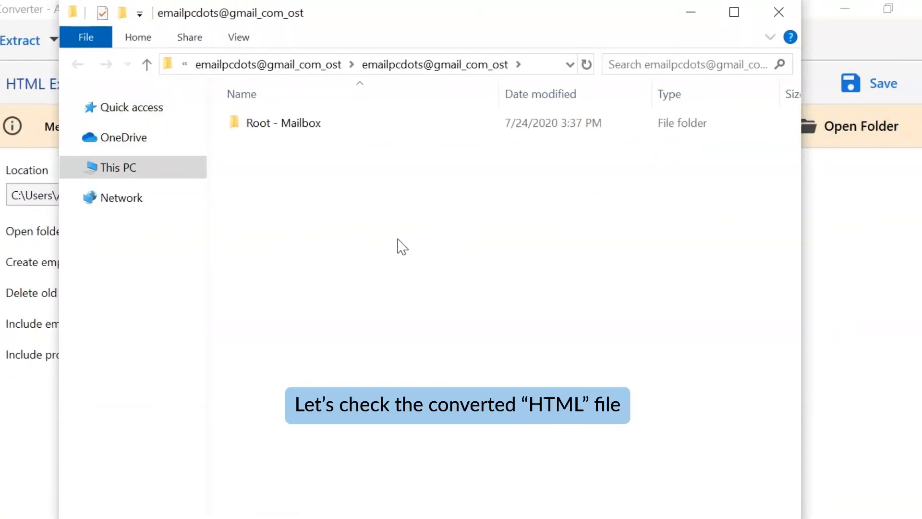
{"action": "double_click", "coordinate": [308, 126]}
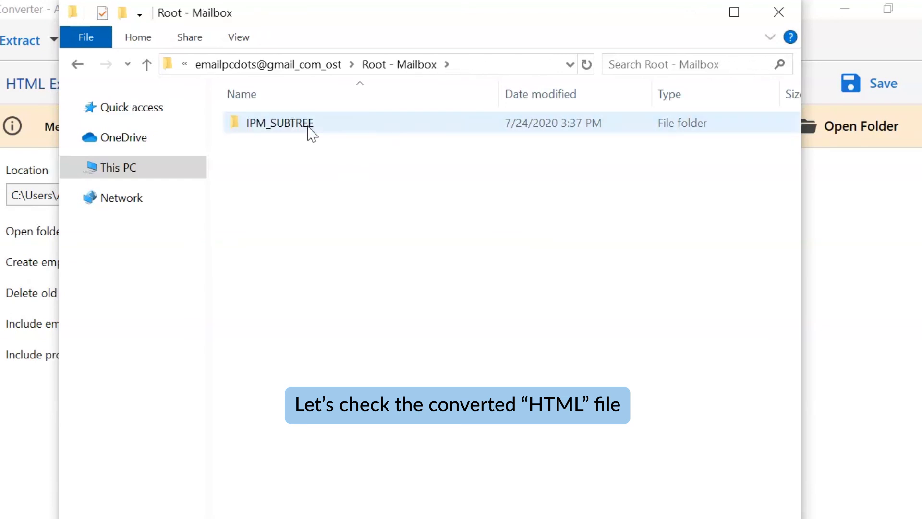
{"action": "double_click", "coordinate": [309, 129]}
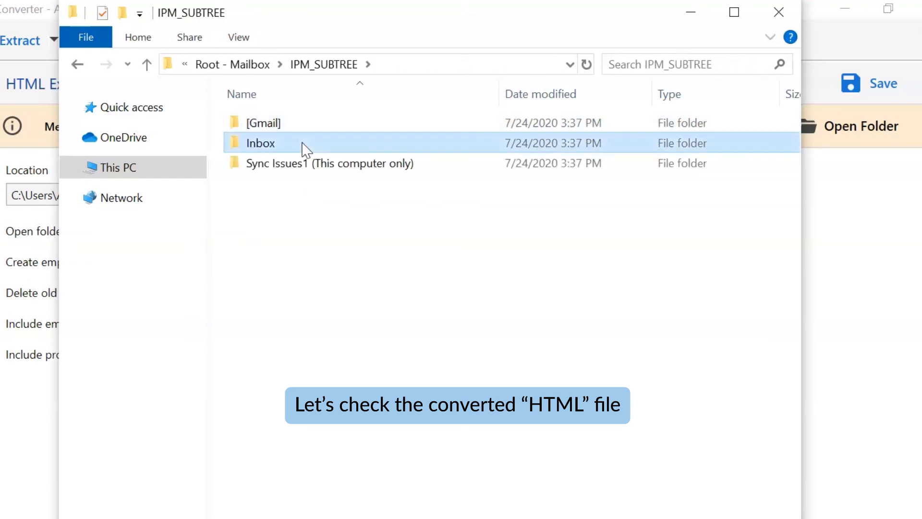
{"action": "double_click", "coordinate": [293, 144]}
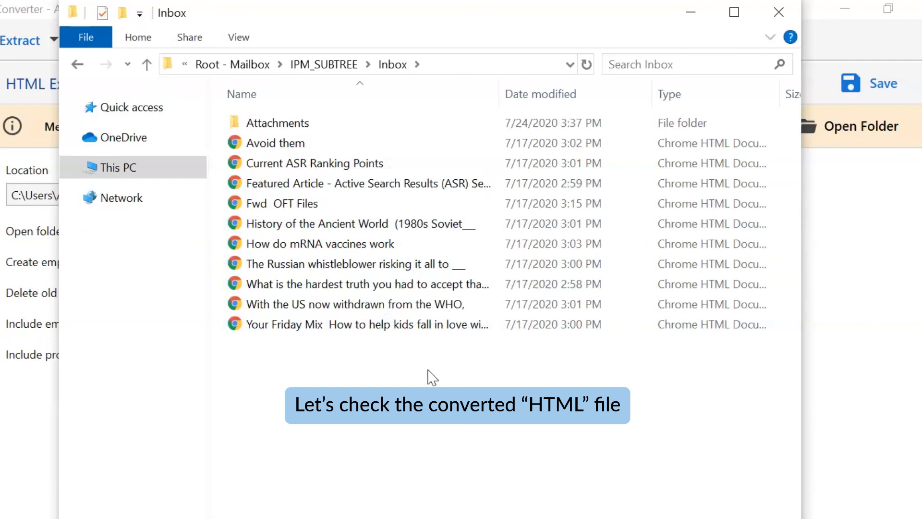